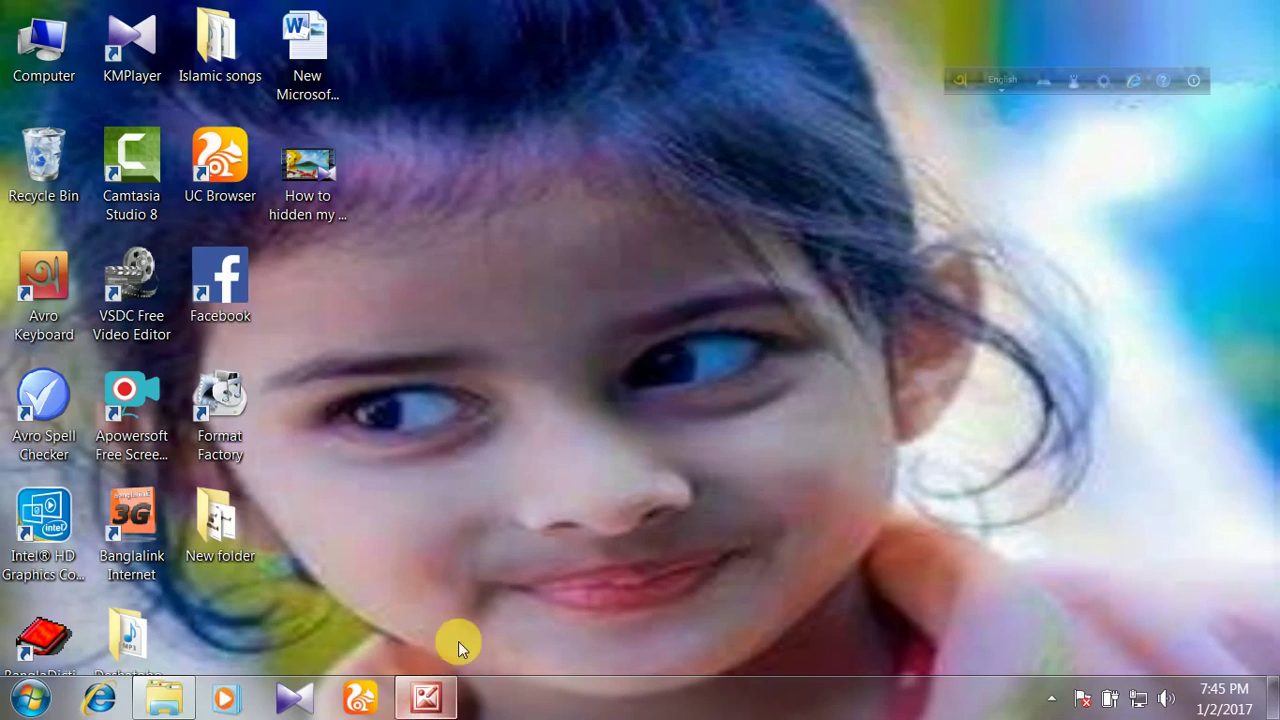
Step: Bring up the My frst works folder on drive D and look over its files
{"action": "left_click", "coordinate": [163, 700]}
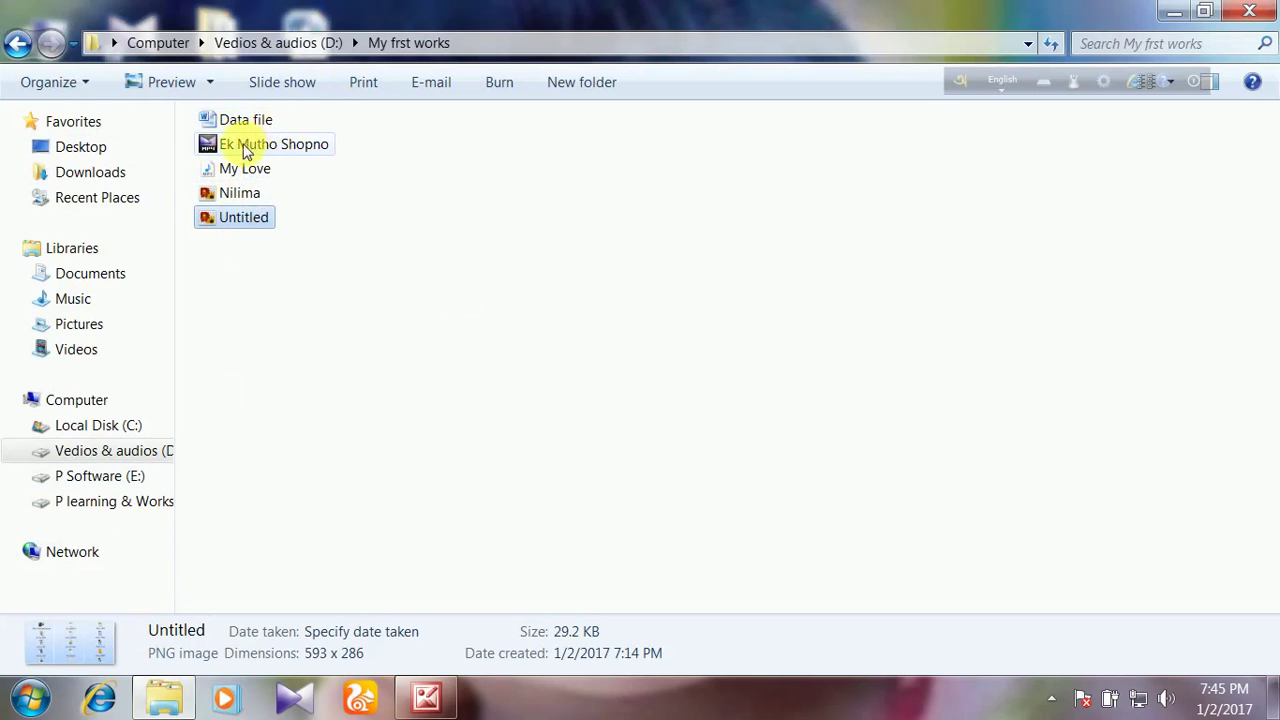
{"action": "mouse_move", "coordinate": [264, 158]}
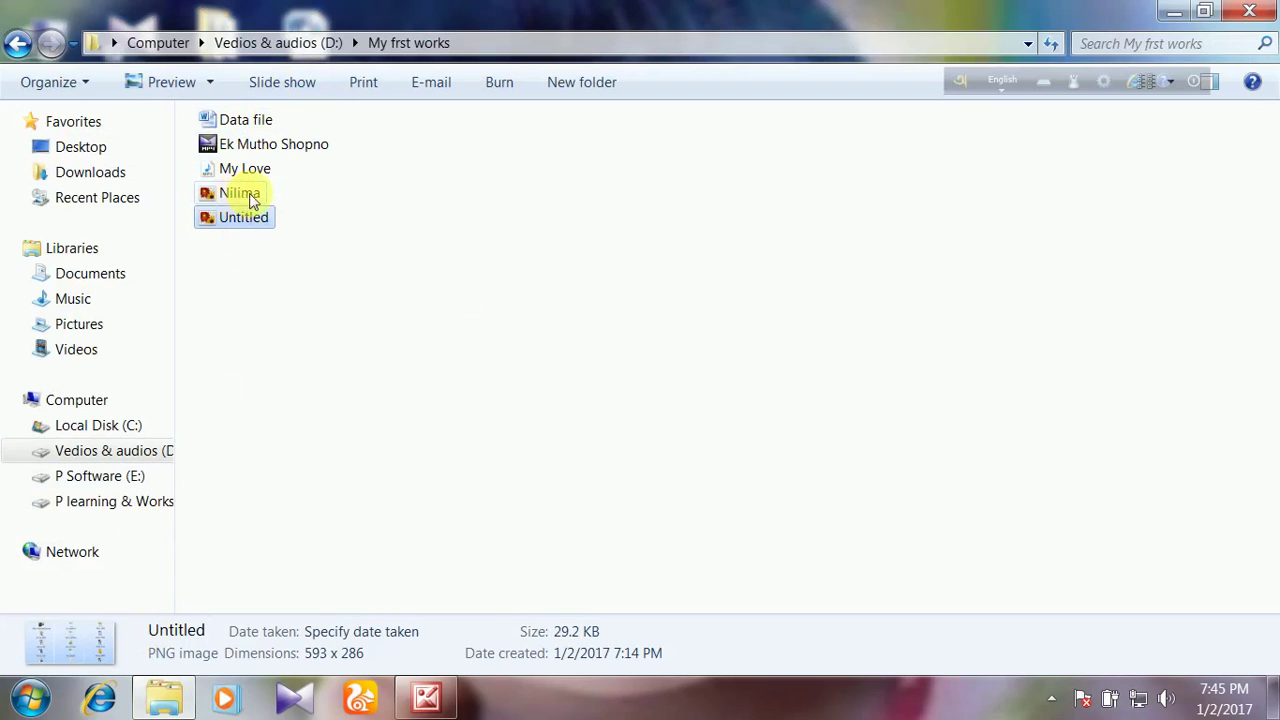
{"action": "mouse_move", "coordinate": [282, 133]}
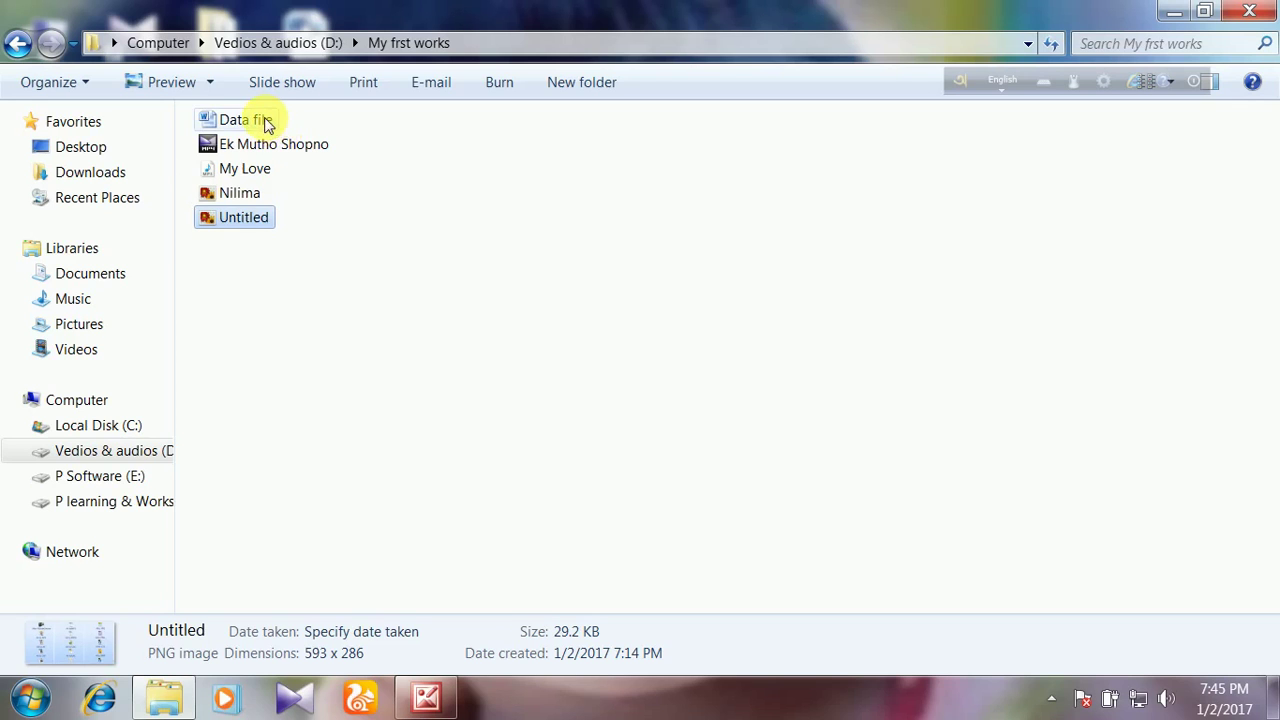
{"action": "mouse_move", "coordinate": [252, 218]}
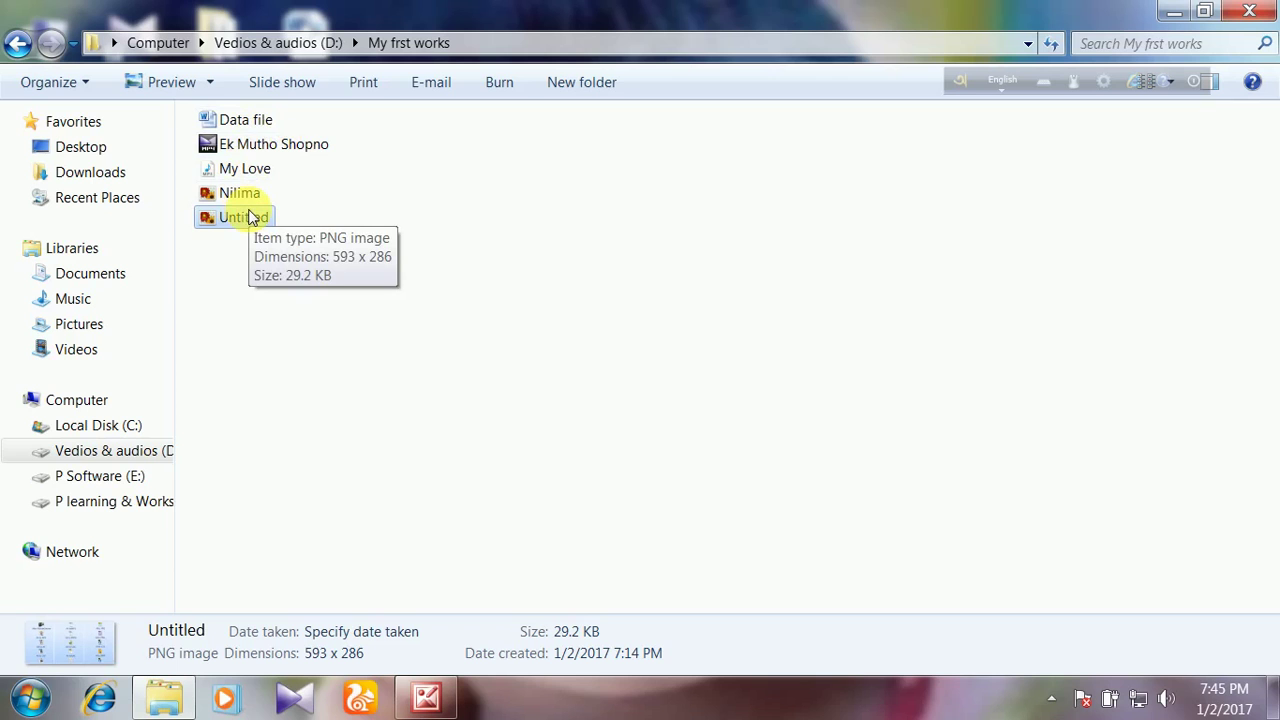
Step: Turn off "Hide extensions for known file types" in the folder view options and apply the change
{"action": "left_click", "coordinate": [57, 85]}
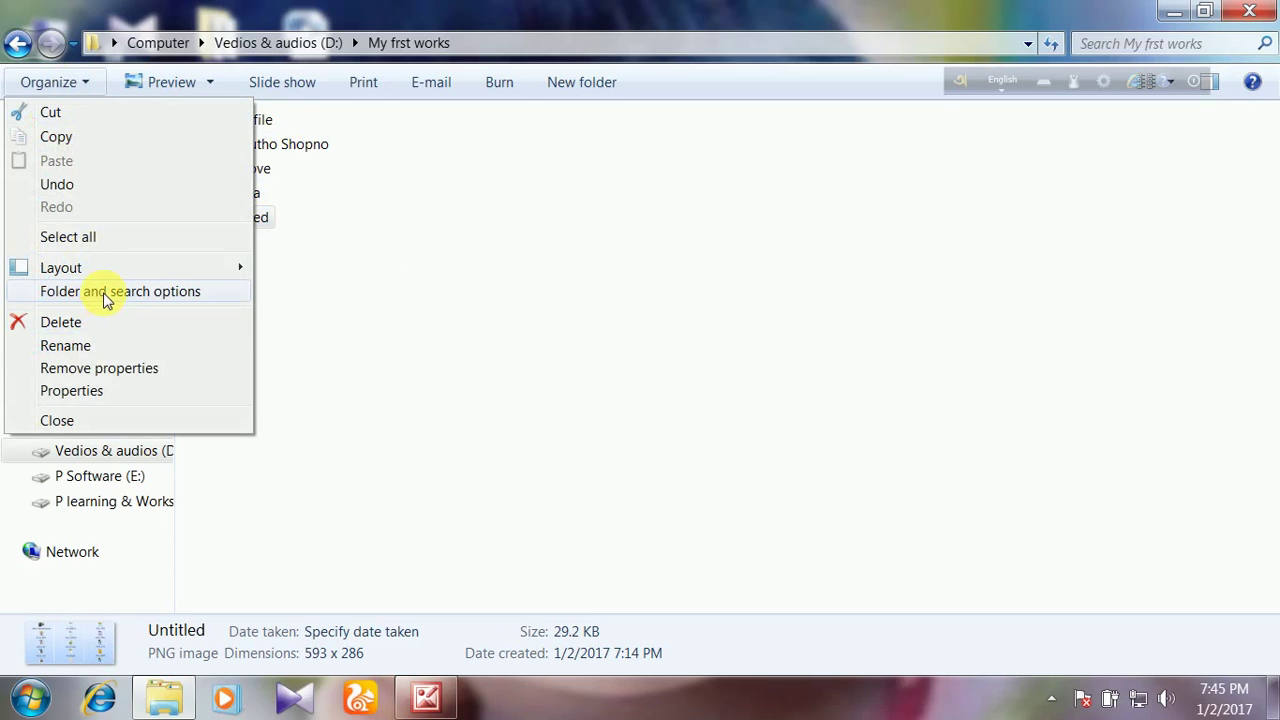
{"action": "left_click", "coordinate": [107, 291]}
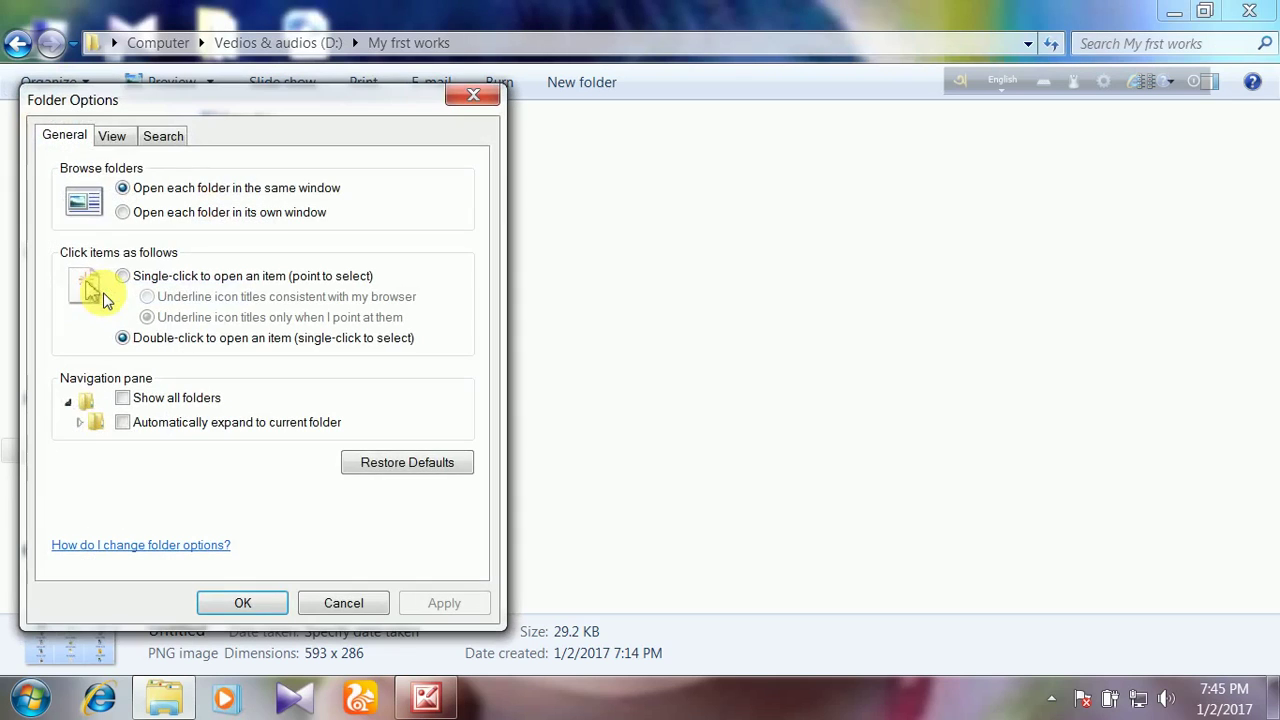
{"action": "left_click", "coordinate": [110, 137]}
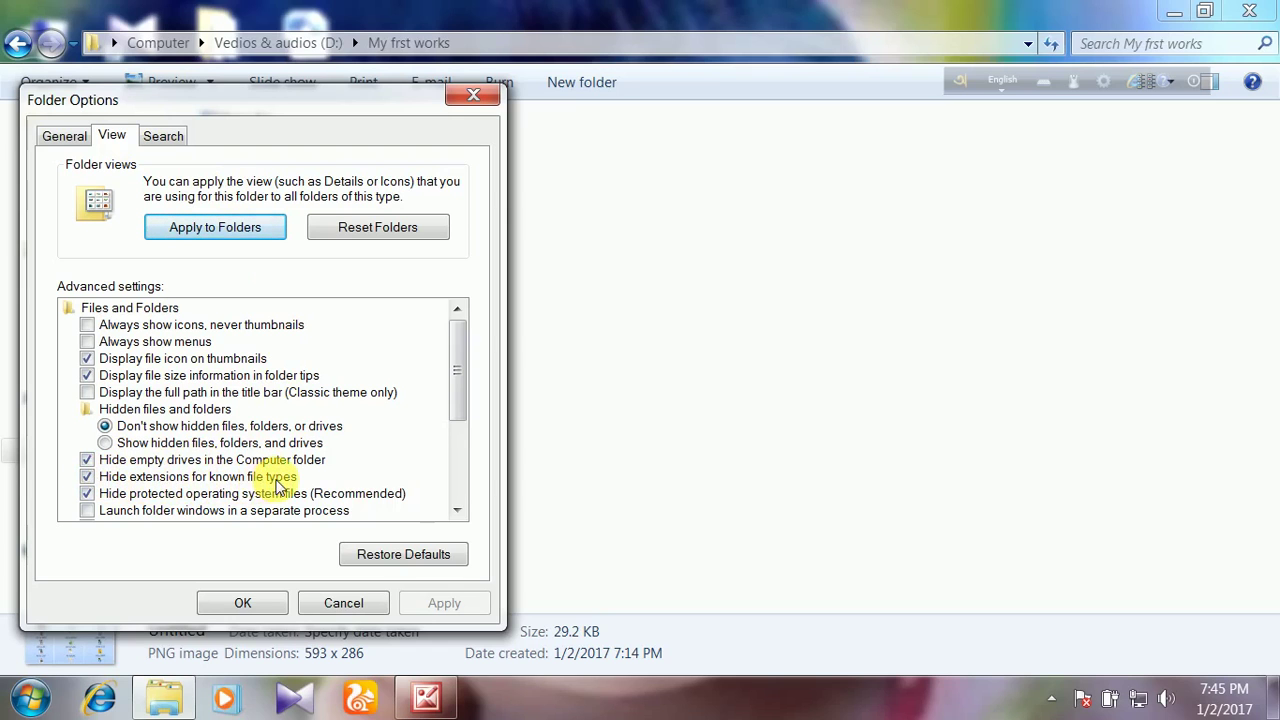
{"action": "left_click", "coordinate": [88, 480]}
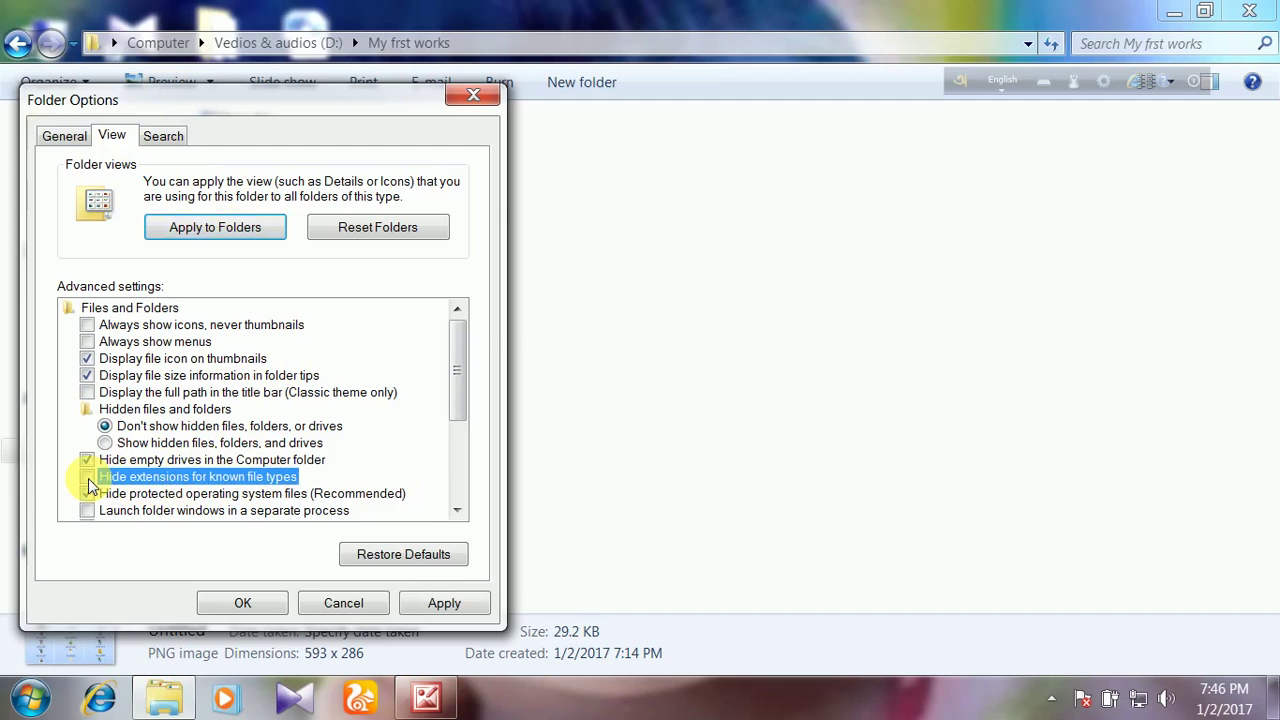
{"action": "left_click", "coordinate": [446, 603]}
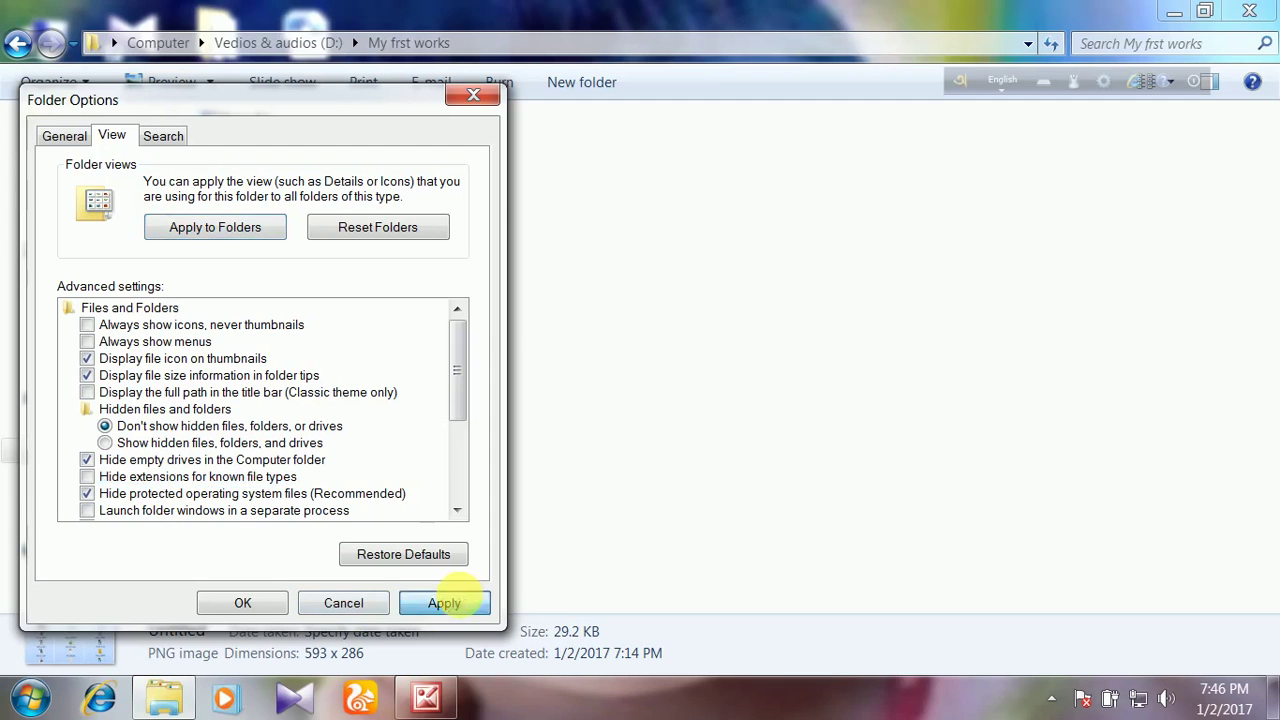
{"action": "left_click", "coordinate": [236, 606]}
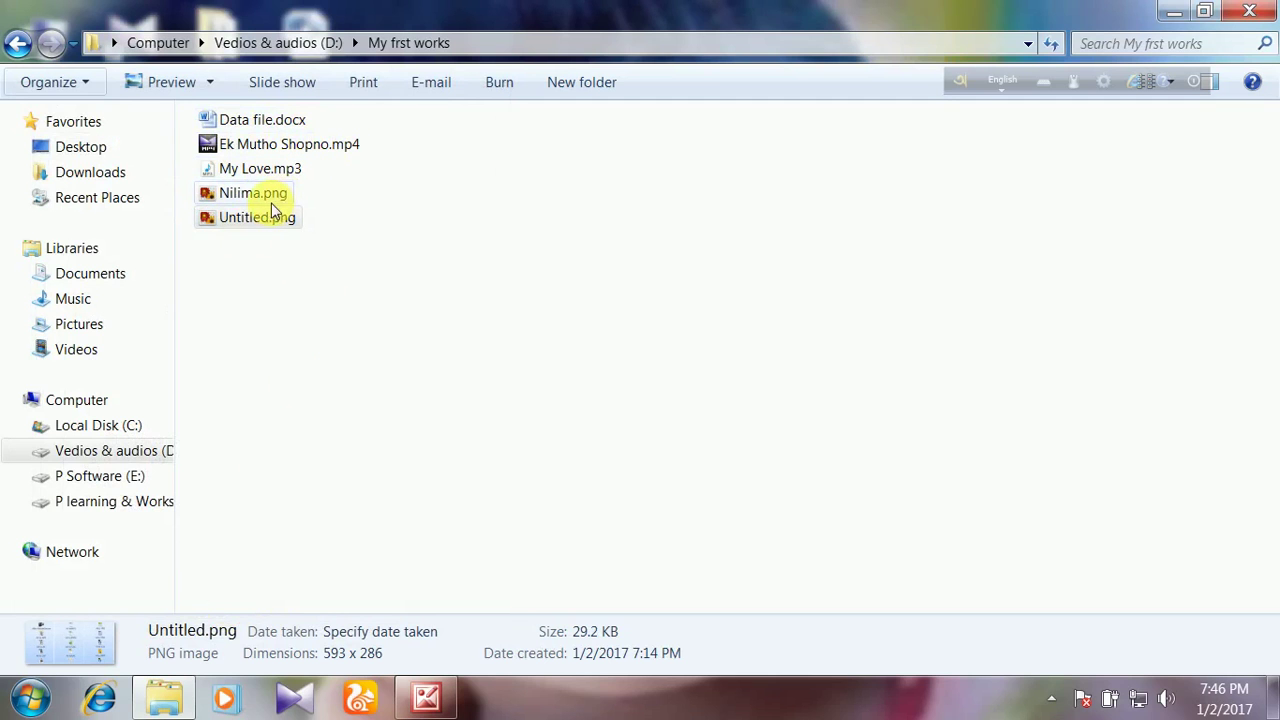
Step: Check the extensions of the listed files, and view the open Untitled picture of format types in Microsoft Office before minimizing it
{"action": "mouse_move", "coordinate": [257, 223]}
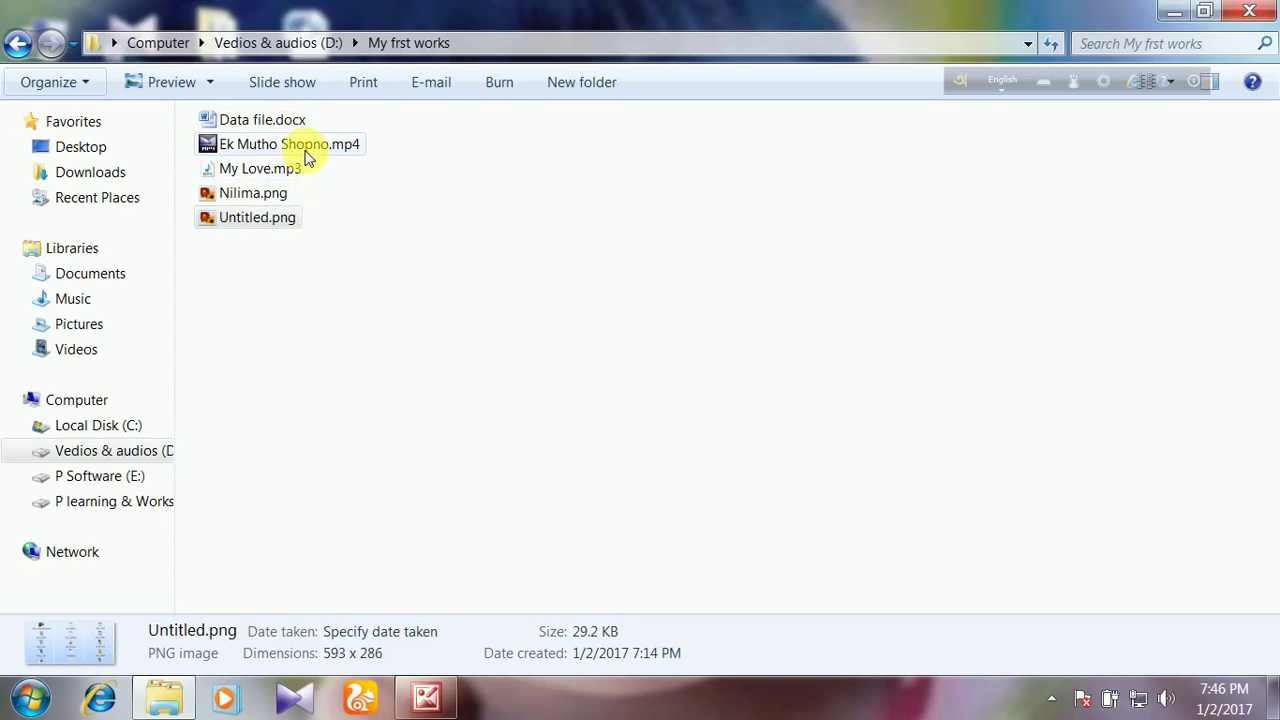
{"action": "mouse_move", "coordinate": [337, 150]}
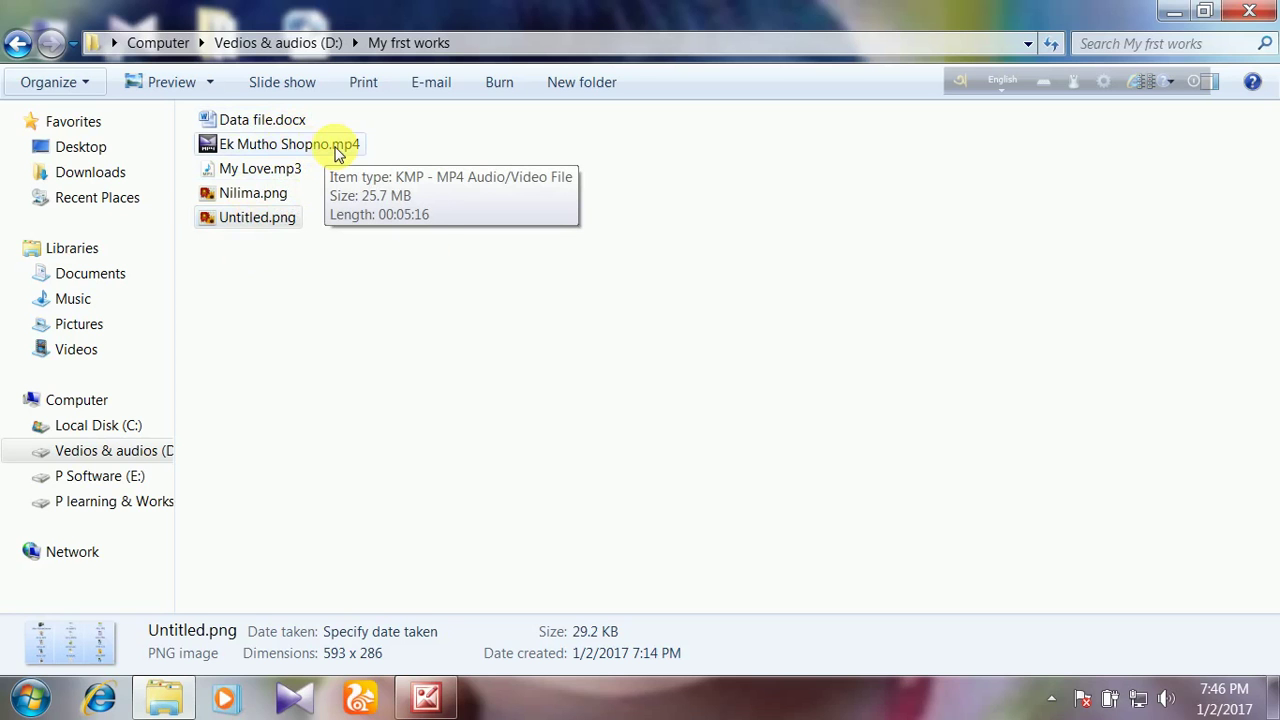
{"action": "left_click", "coordinate": [426, 697]}
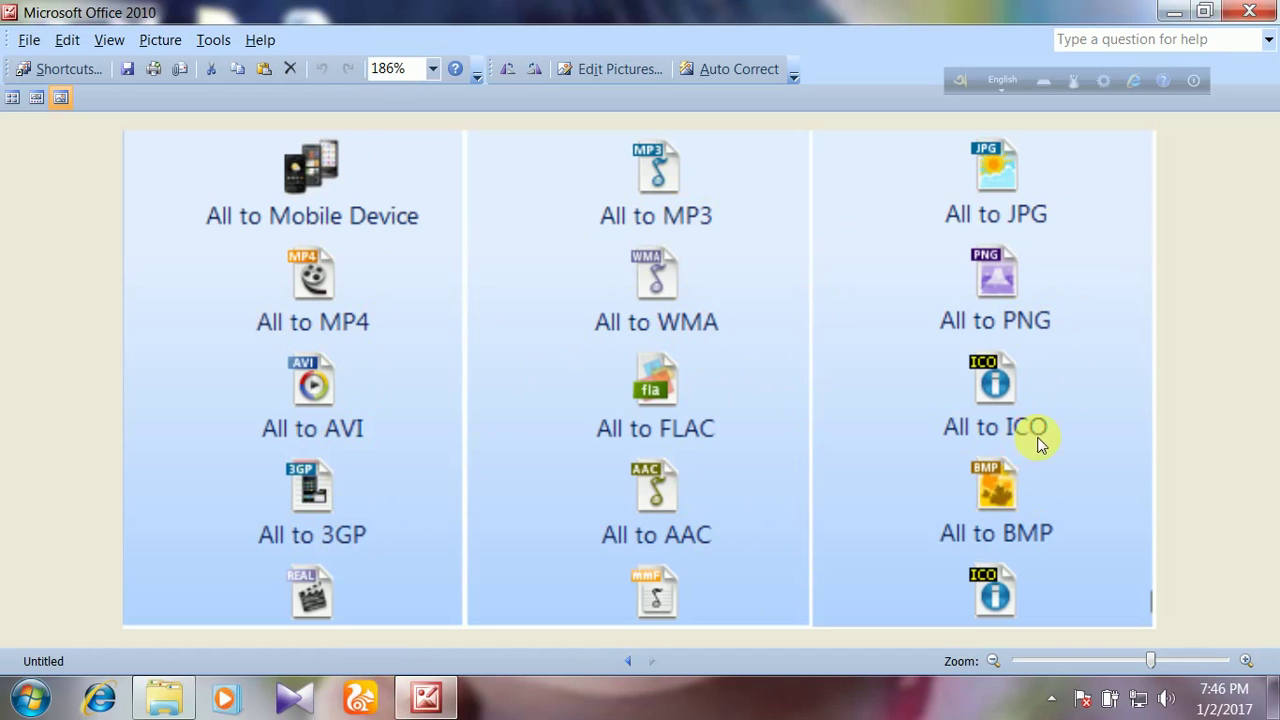
{"action": "left_click", "coordinate": [1174, 11]}
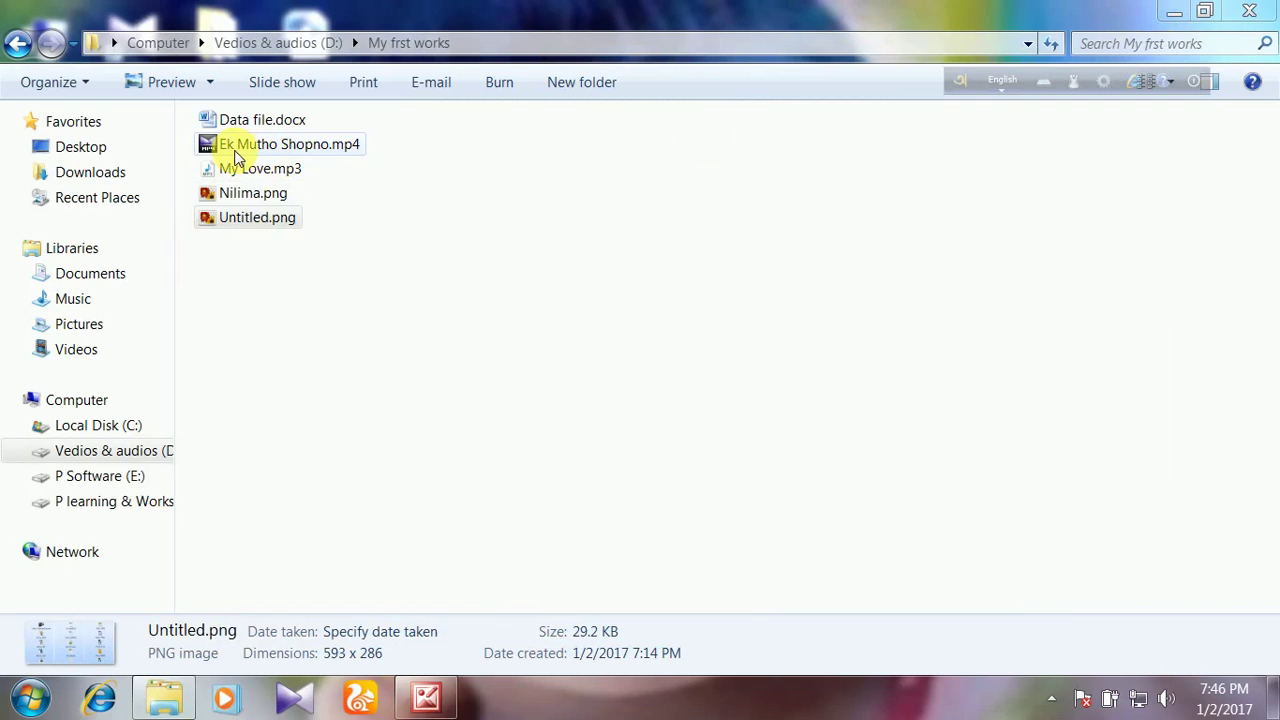
Step: Rename the video Ek Mutho Shopno.mp4 as Ek Mutho Shopno.docx and accept the extension change
{"action": "left_click", "coordinate": [357, 150]}
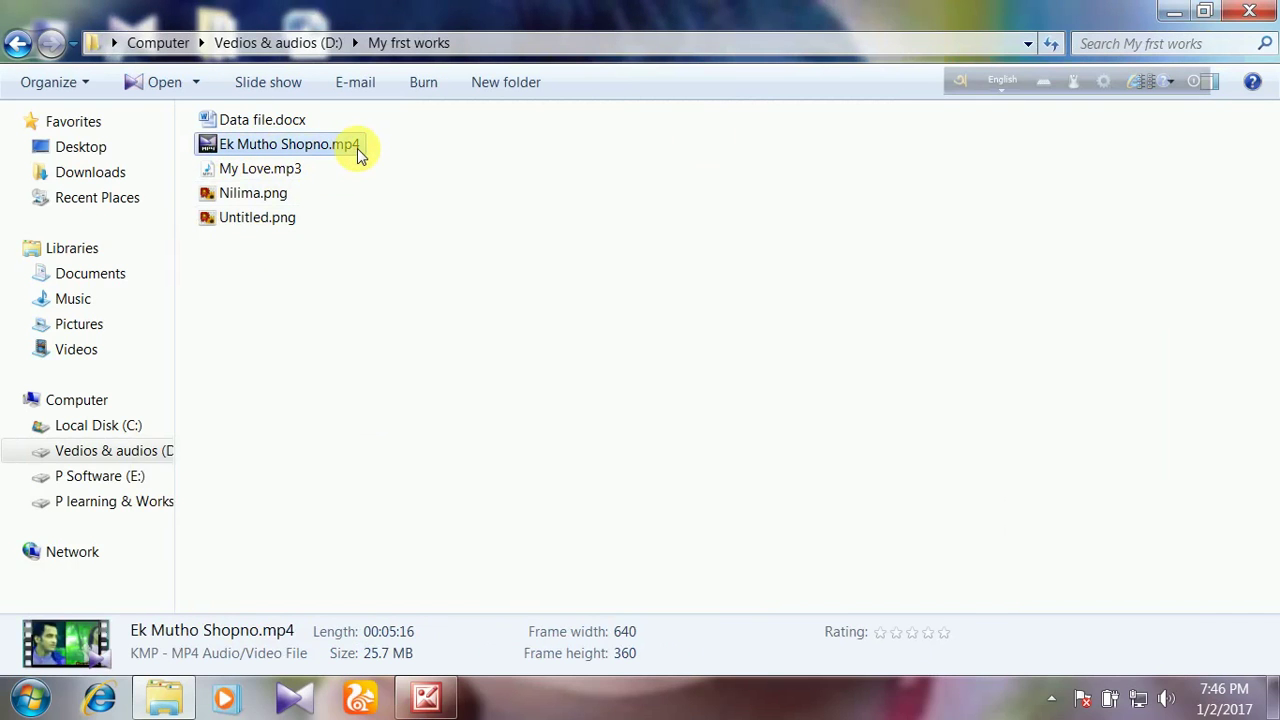
{"action": "right_click", "coordinate": [358, 147]}
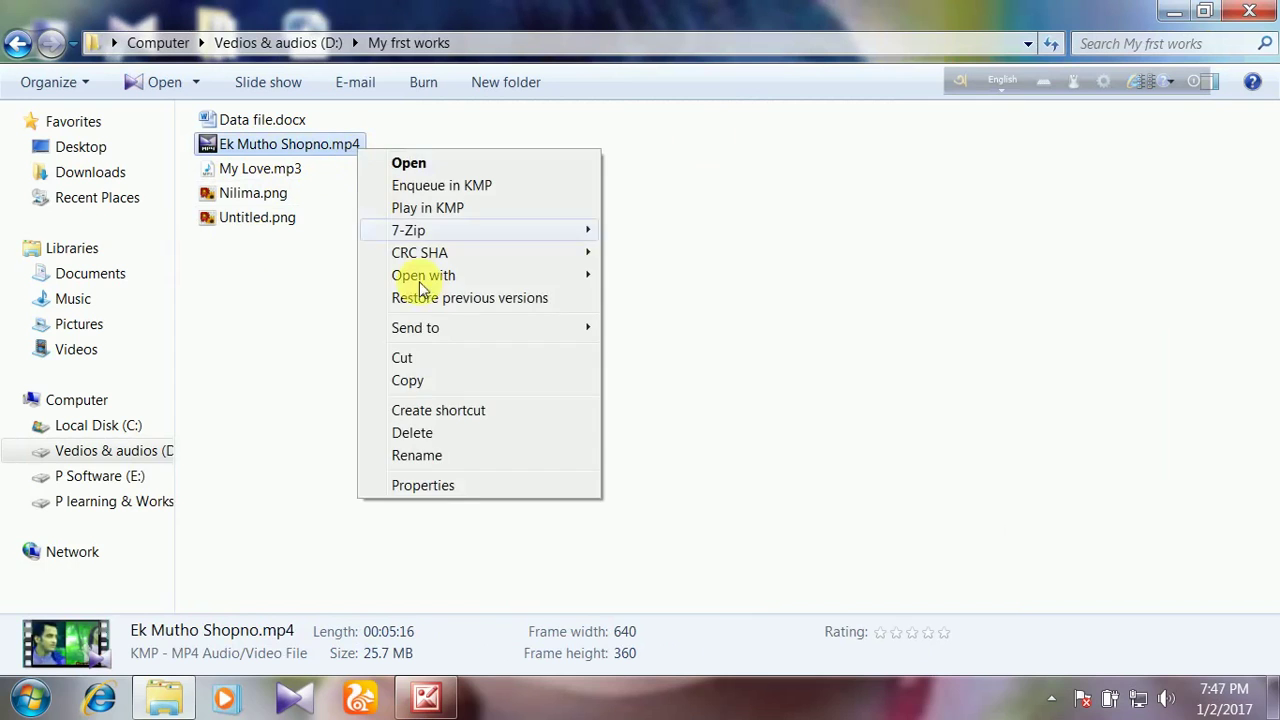
{"action": "left_click", "coordinate": [446, 454]}
{"action": "left_click", "coordinate": [383, 147]}
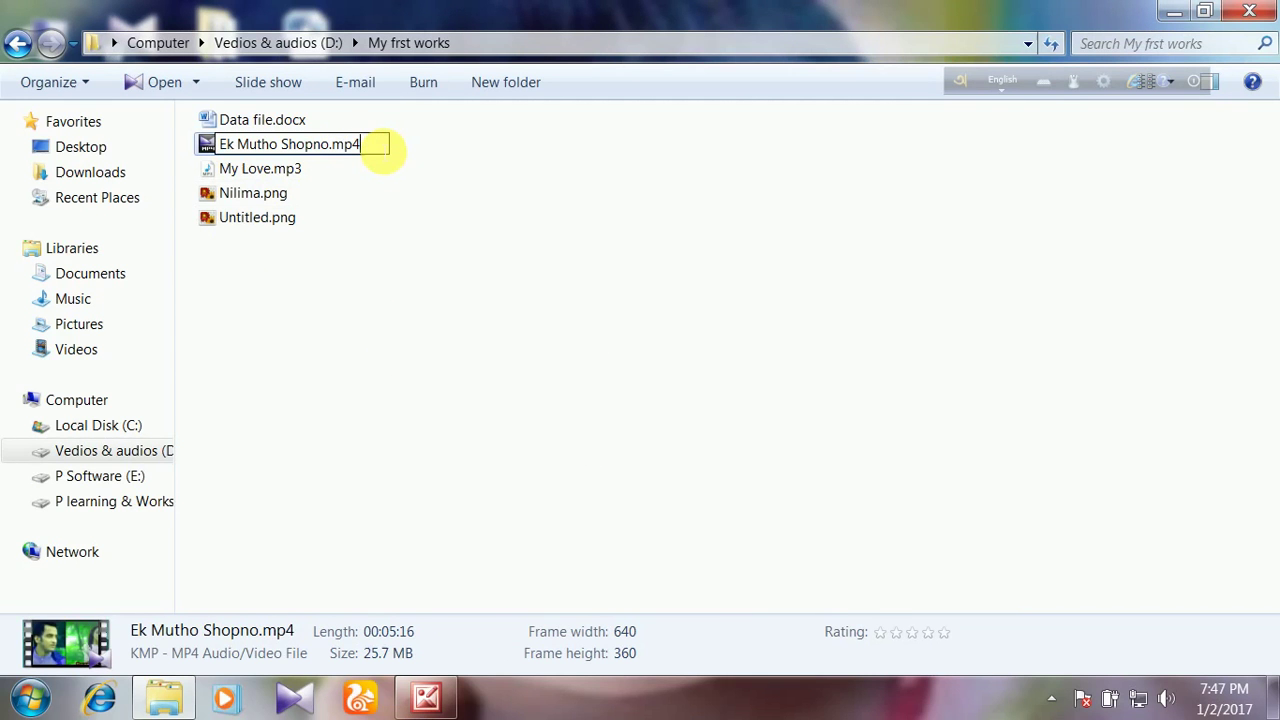
{"action": "key", "text": "BackSpace"}
{"action": "key", "text": "BackSpace"}
{"action": "key", "text": "BackSpace"}
{"action": "type", "text": "docx"}
{"action": "key", "text": "Return"}
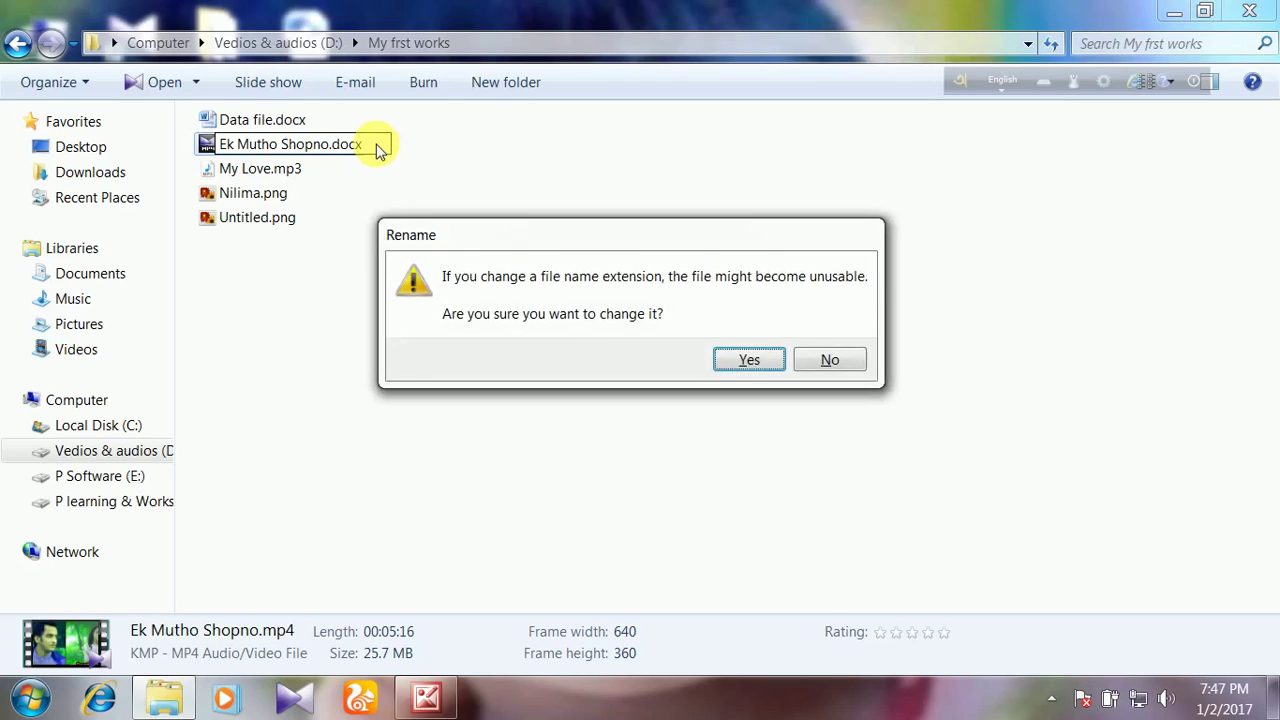
{"action": "left_click", "coordinate": [728, 366]}
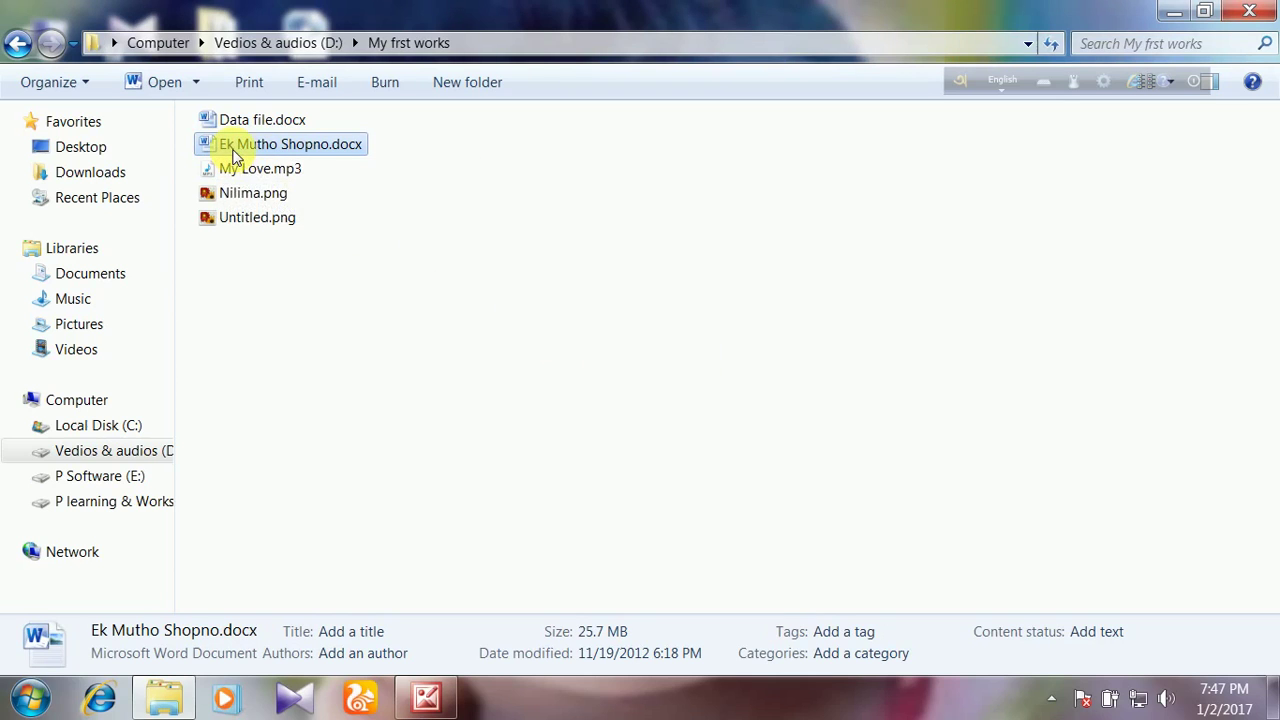
Step: Try to open Ek Mutho Shopno.docx in Word with content recovery, and close Word
{"action": "mouse_move", "coordinate": [236, 156]}
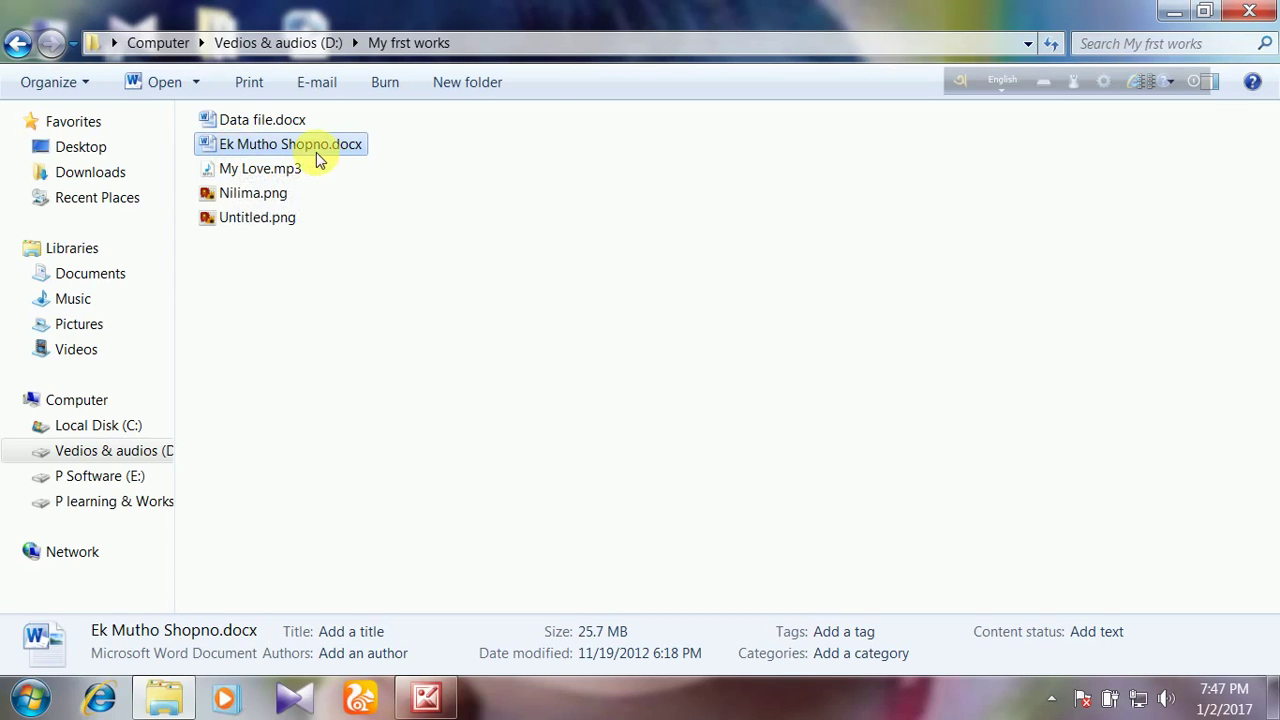
{"action": "mouse_move", "coordinate": [315, 151]}
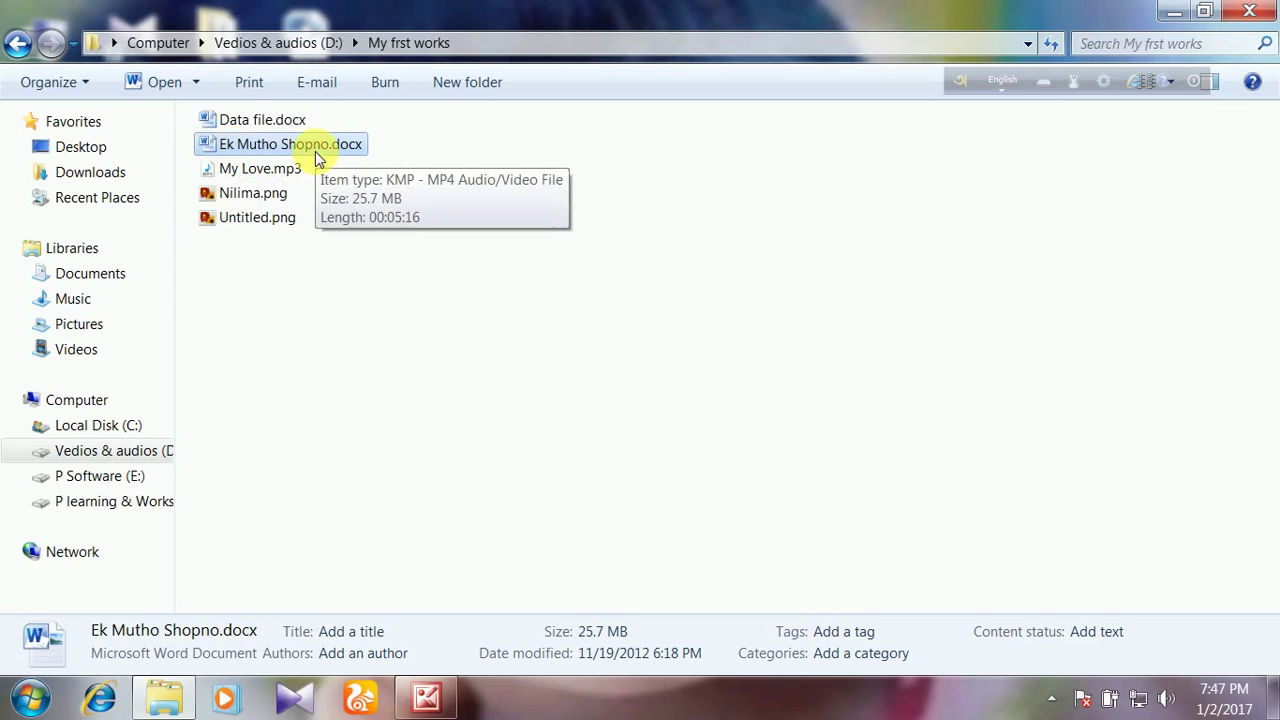
{"action": "double_click", "coordinate": [306, 153]}
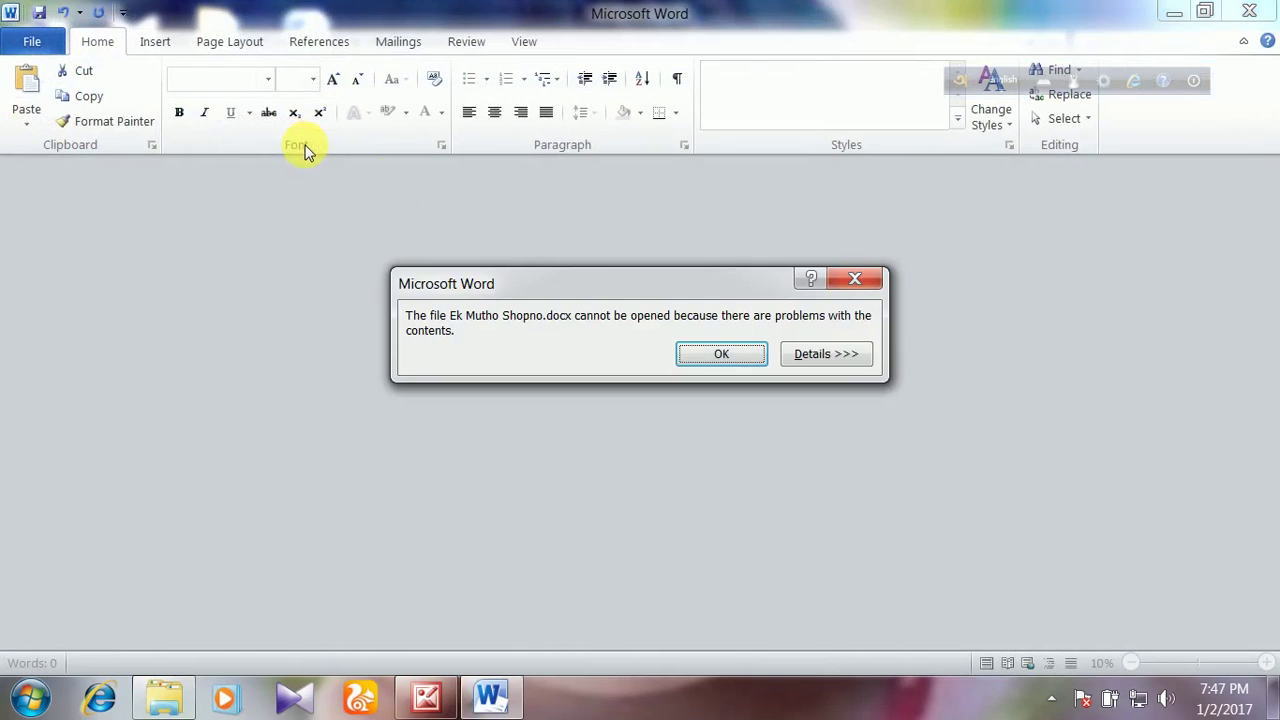
{"action": "left_click", "coordinate": [694, 357]}
{"action": "left_click", "coordinate": [561, 406]}
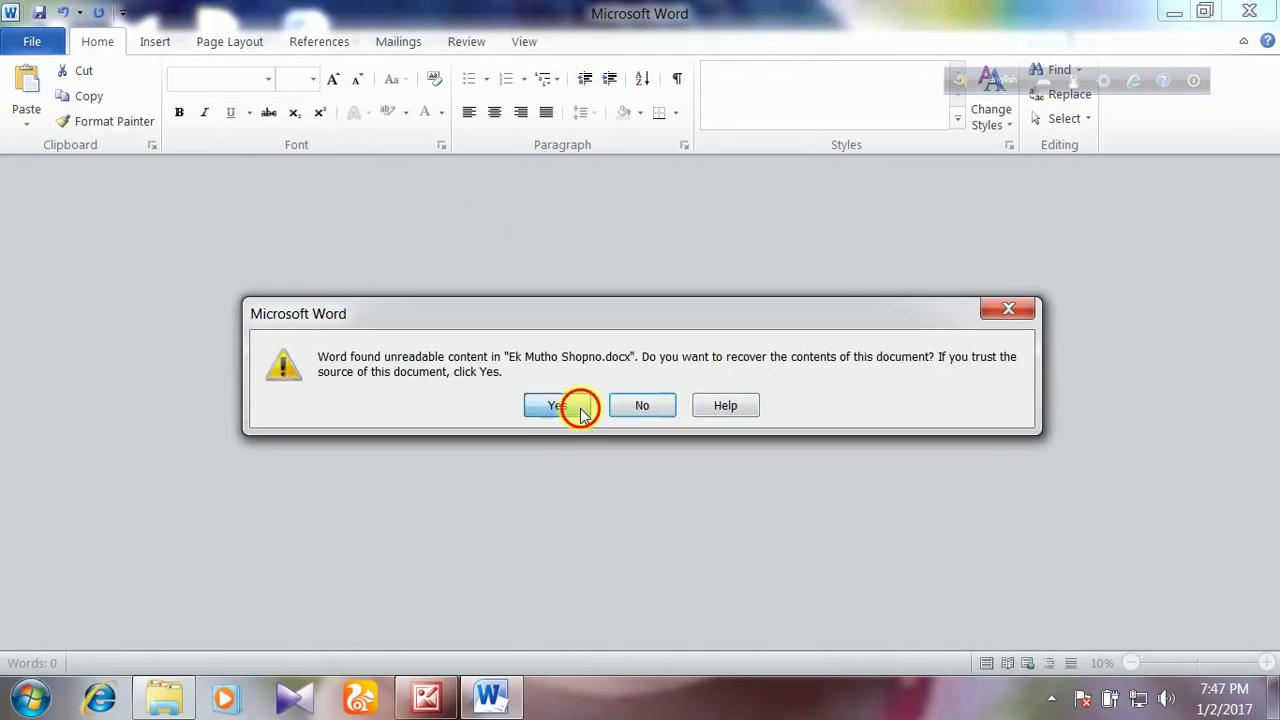
{"action": "left_click", "coordinate": [722, 353]}
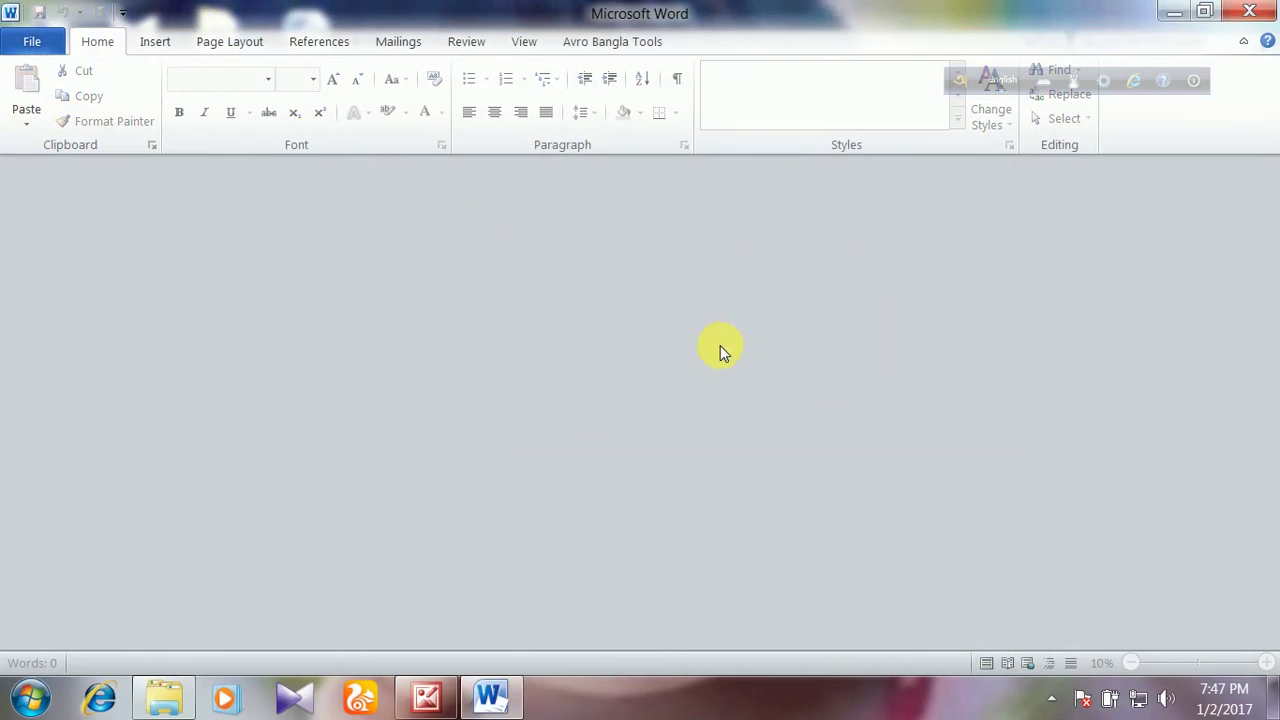
{"action": "left_click", "coordinate": [1249, 11]}
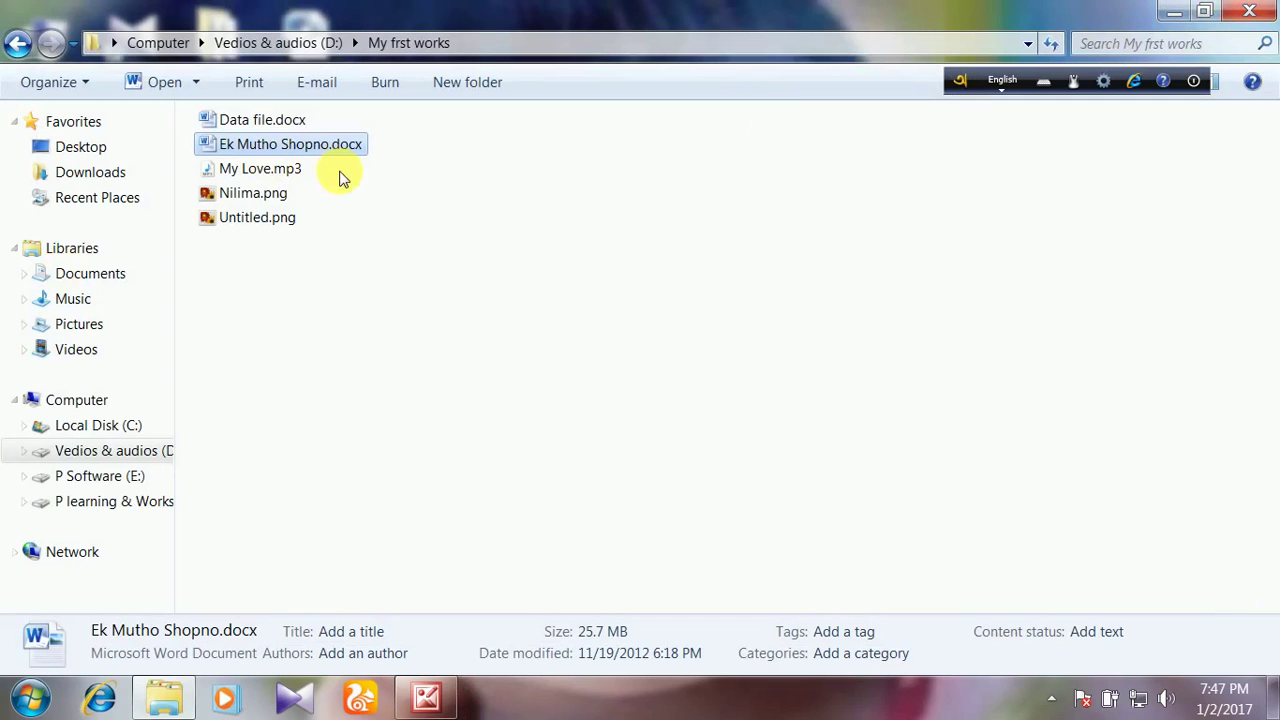
Step: Rename Ek Mutho Shopno.docx as Ek Mutho Shopno.mp4 and accept the extension change
{"action": "left_click", "coordinate": [355, 147]}
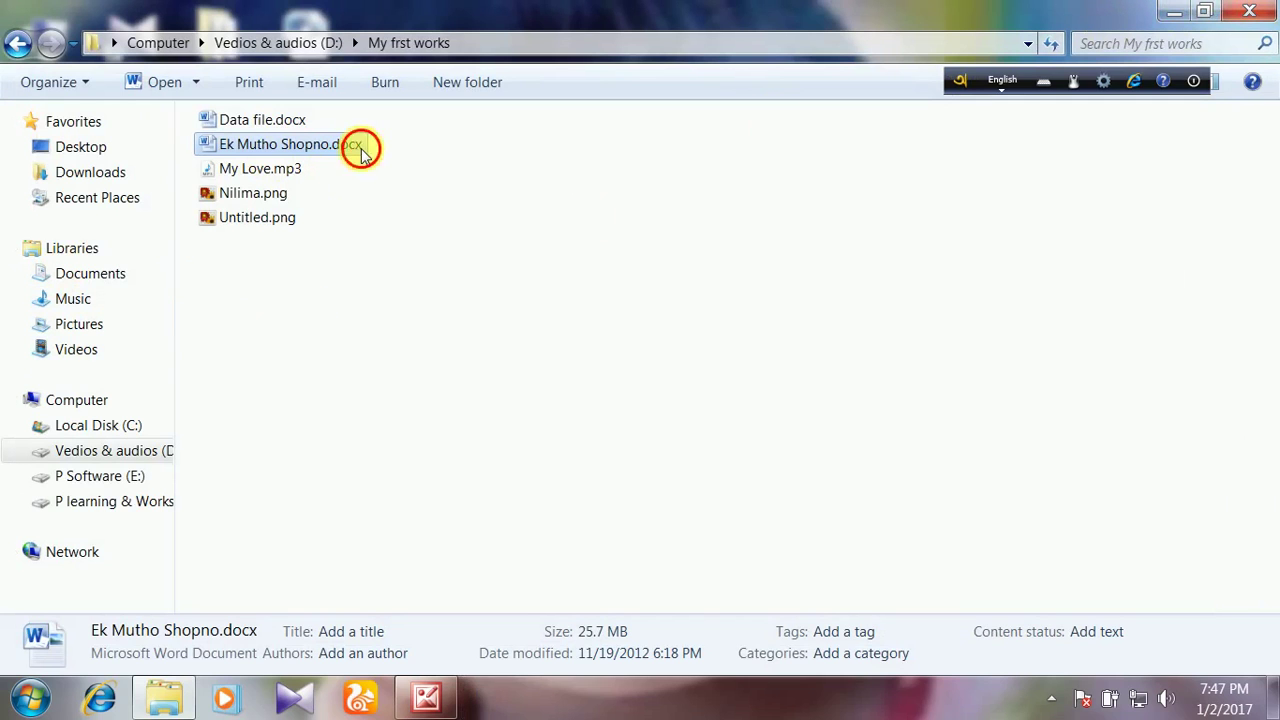
{"action": "key", "text": "End"}
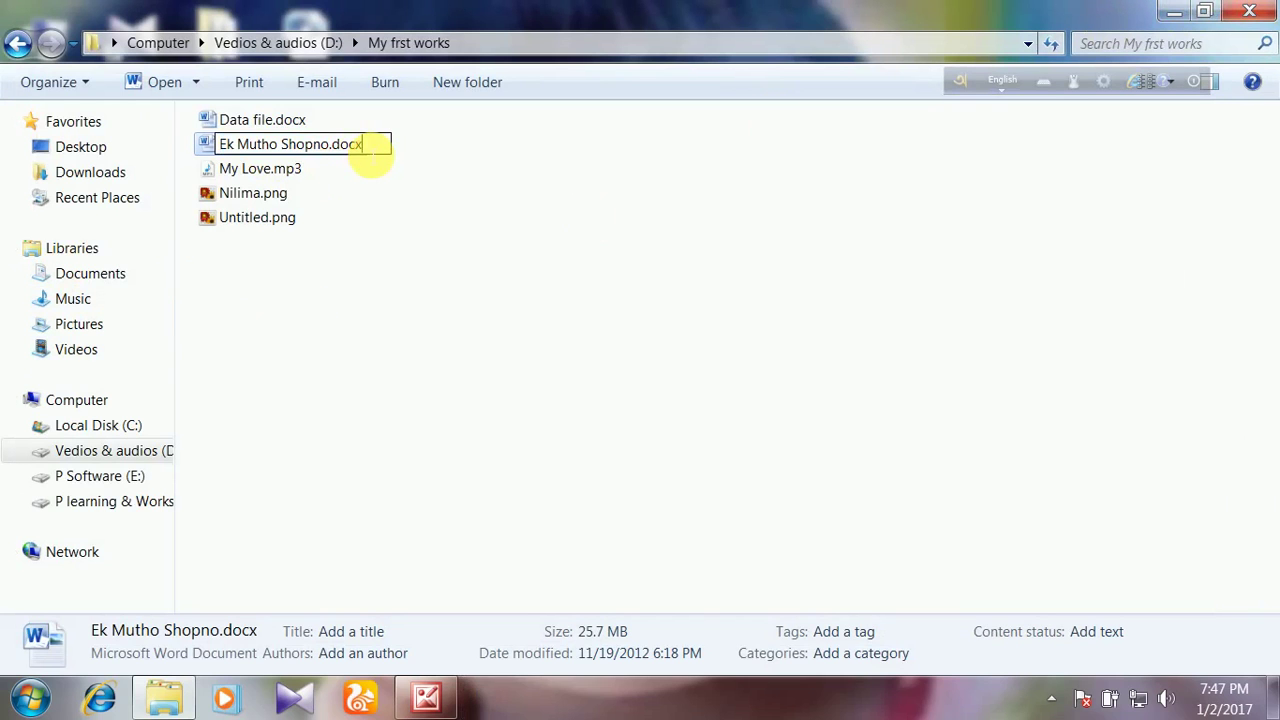
{"action": "key", "text": "BackSpace"}
{"action": "key", "text": "BackSpace"}
{"action": "key", "text": "BackSpace"}
{"action": "key", "text": "BackSpace"}
{"action": "type", "text": "mp4"}
{"action": "key", "text": "Return"}
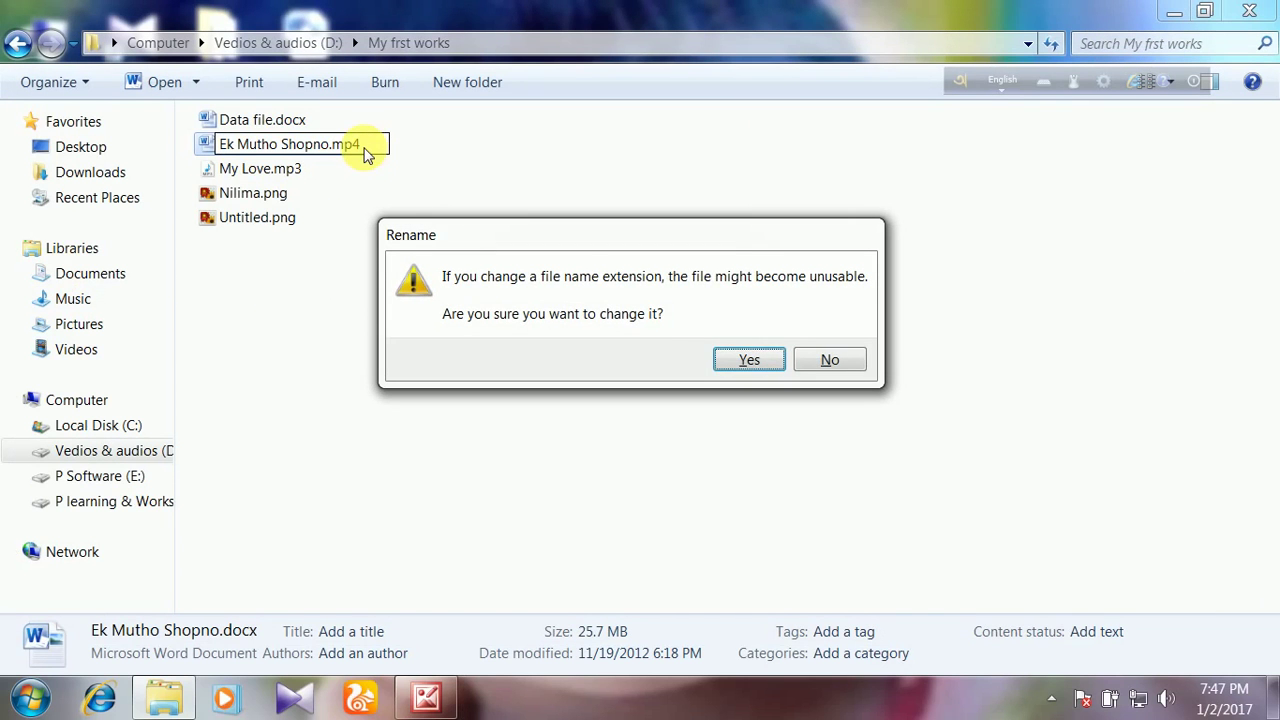
{"action": "left_click", "coordinate": [762, 356]}
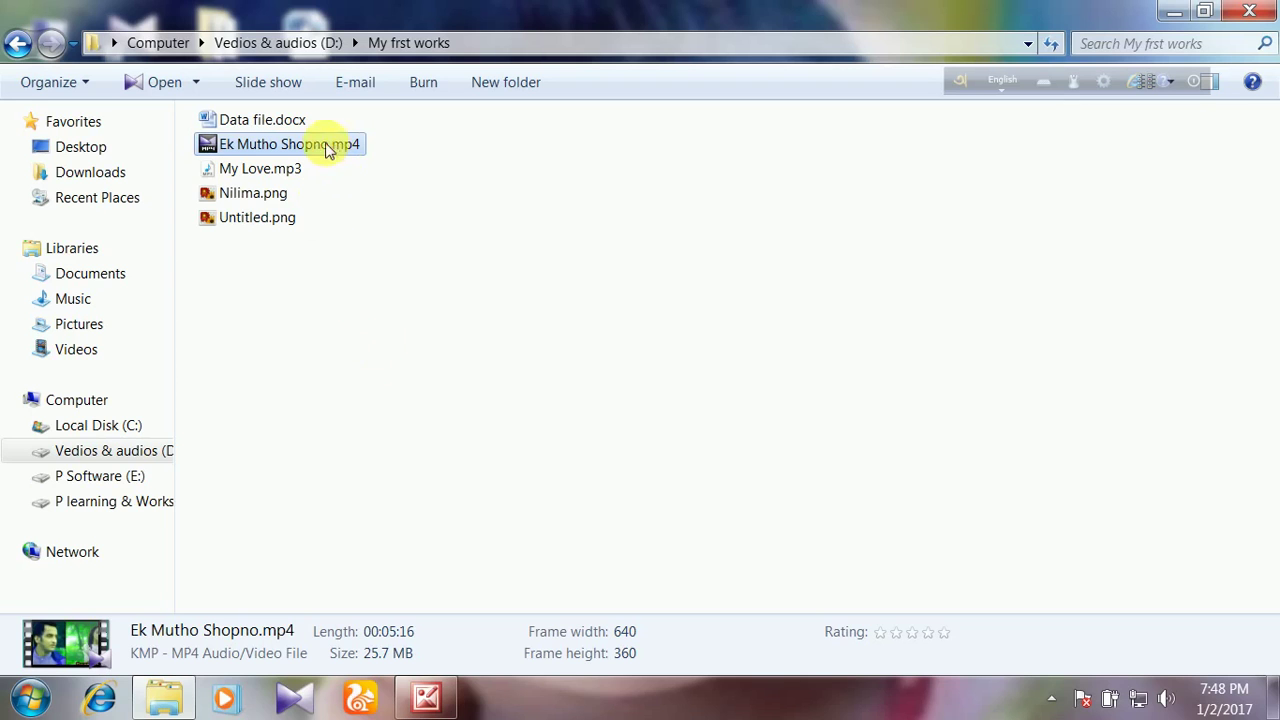
{"action": "mouse_move", "coordinate": [297, 223]}
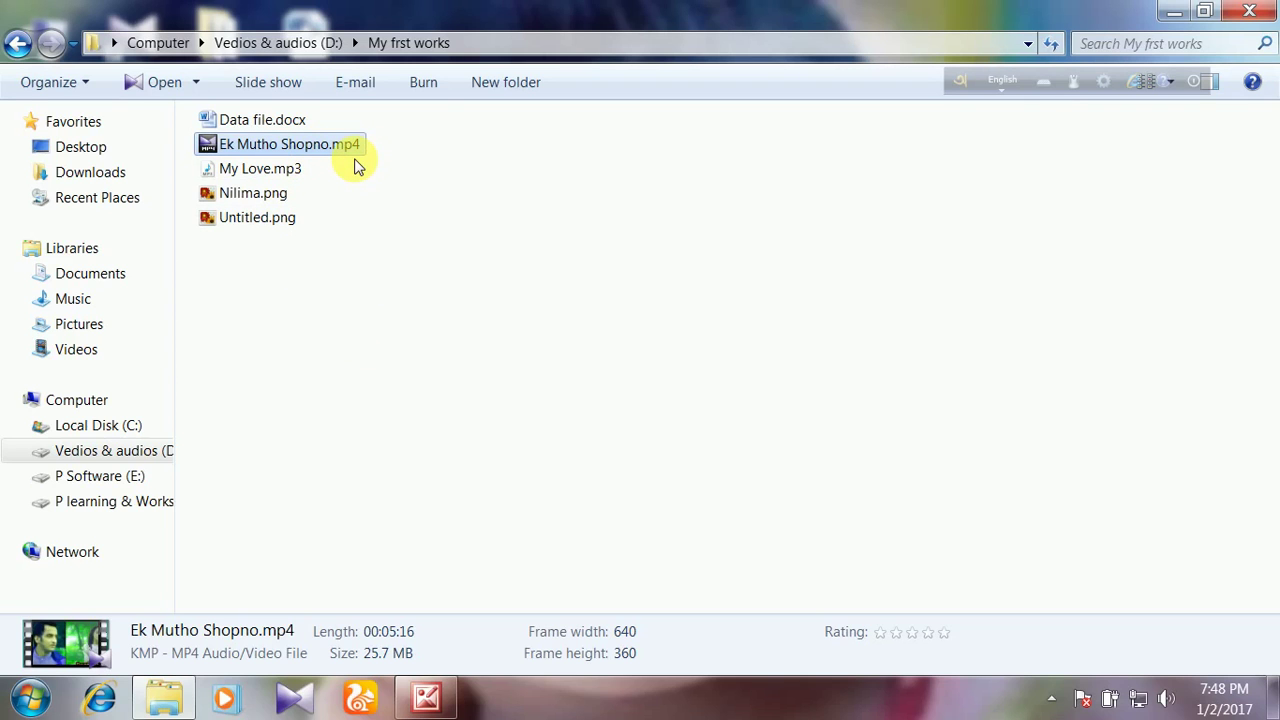
{"action": "mouse_move", "coordinate": [352, 152]}
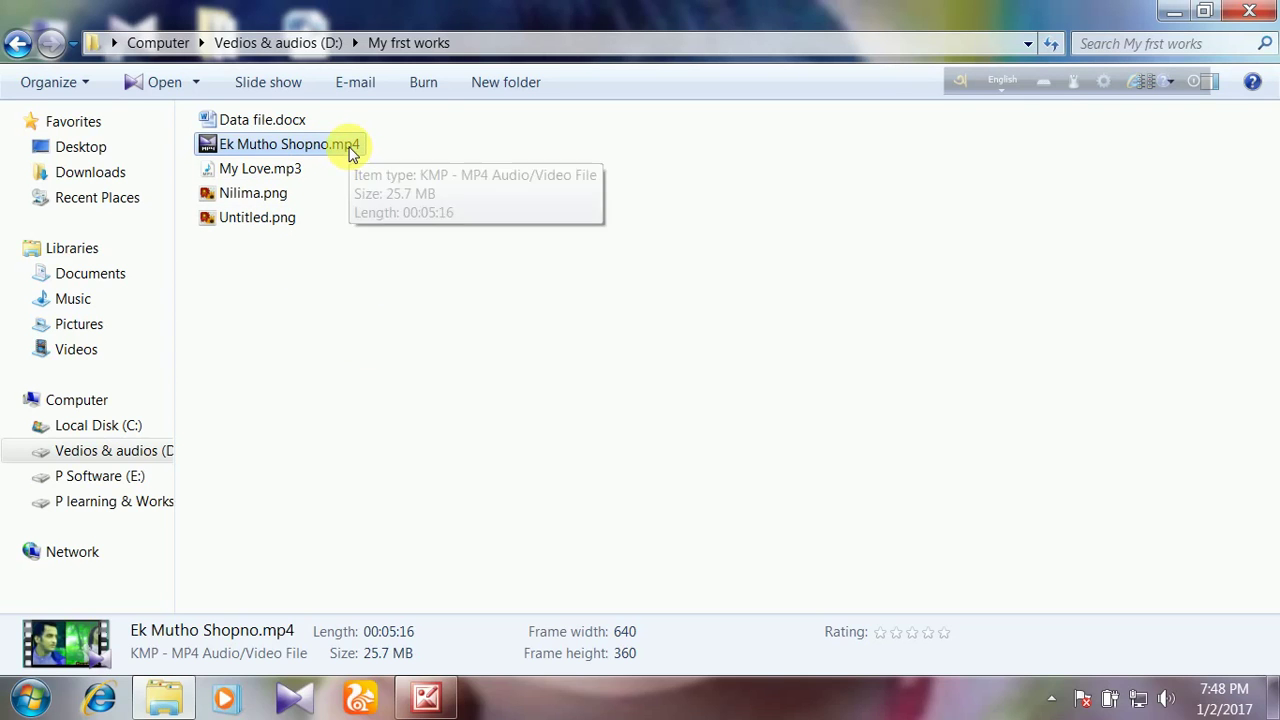